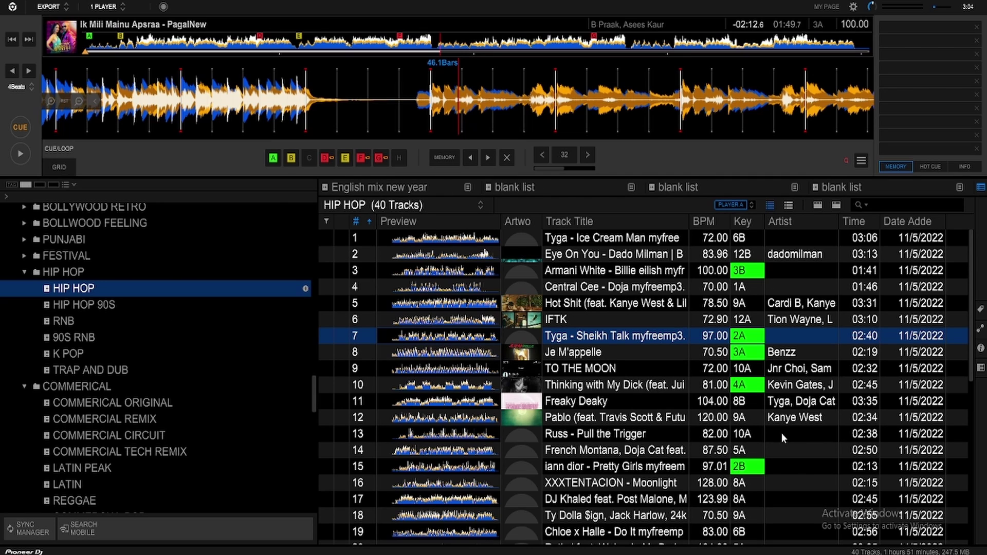
Step: Show the BPM + KEY related tracks for the Tyga - Sheikh Talk track and browse the suggested matches
click(981, 329)
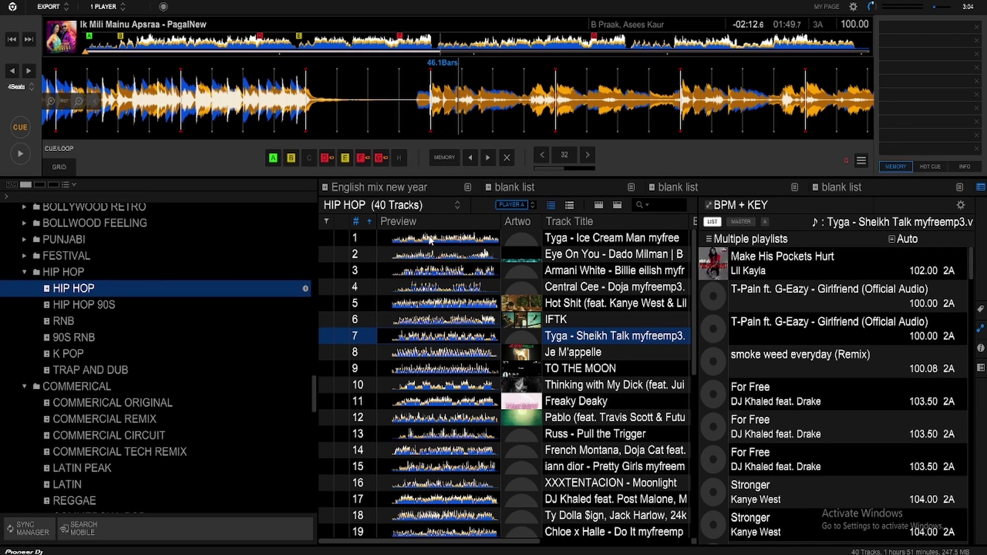
scroll(800, 321, down, 10)
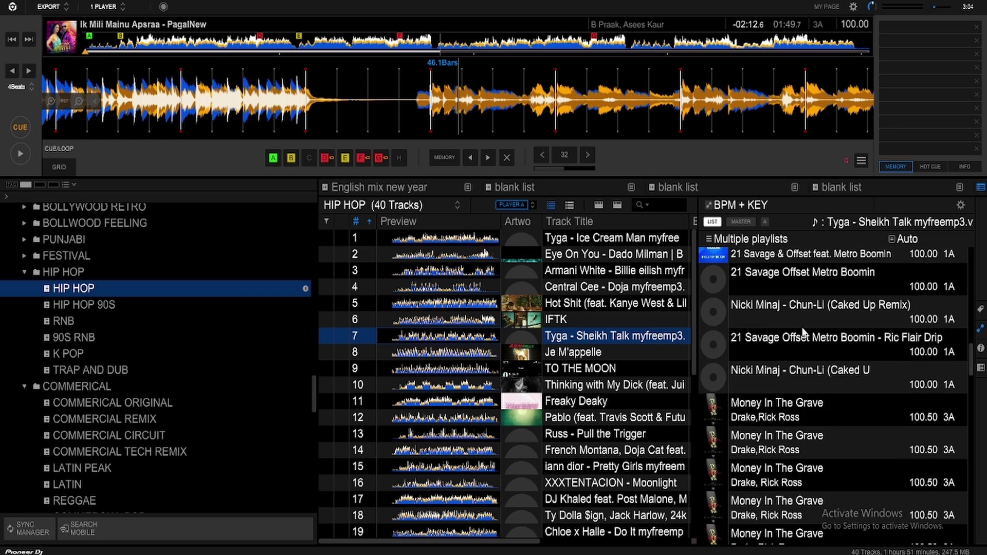
scroll(792, 332, down, 5)
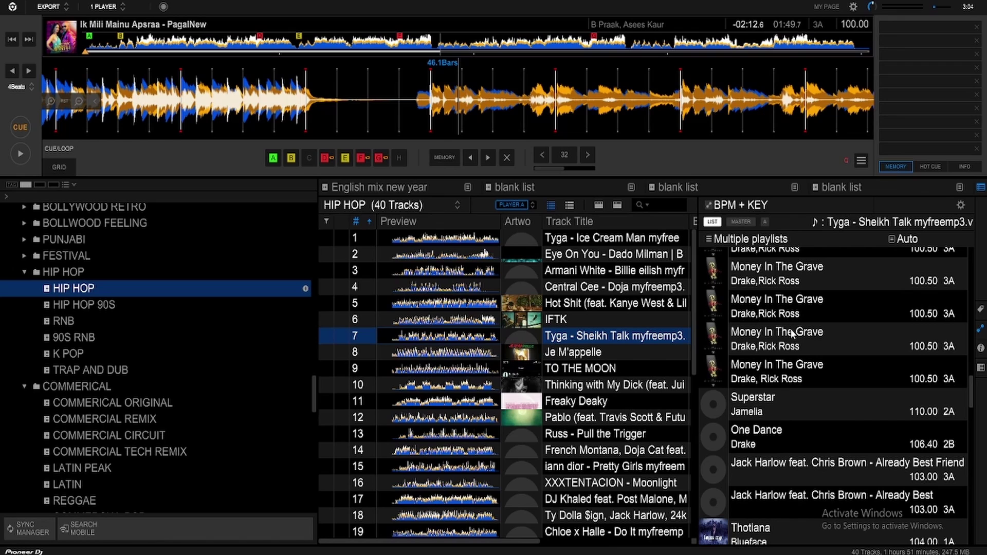
Step: Set the BPM criterion of the BPM + KEY related-track search to Current Track
click(960, 209)
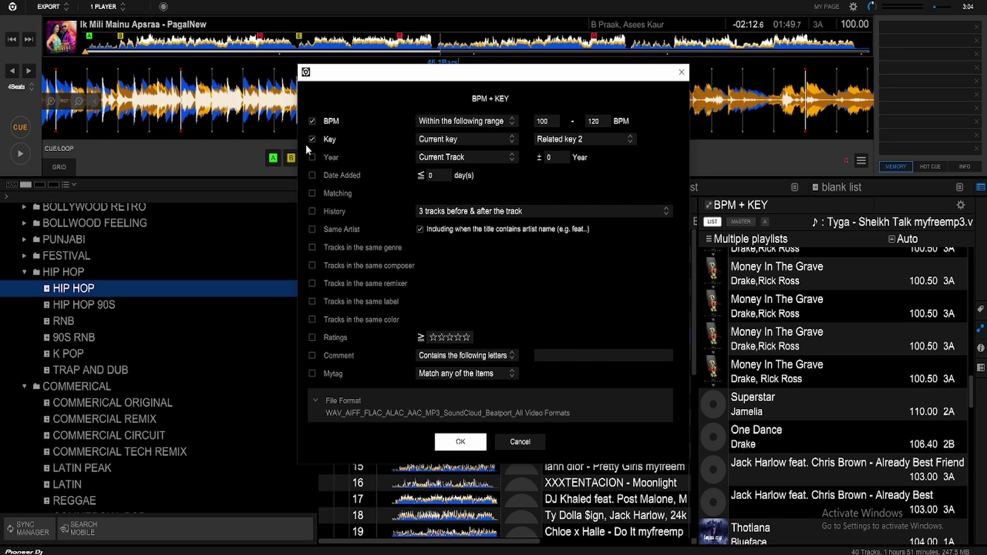
click(494, 122)
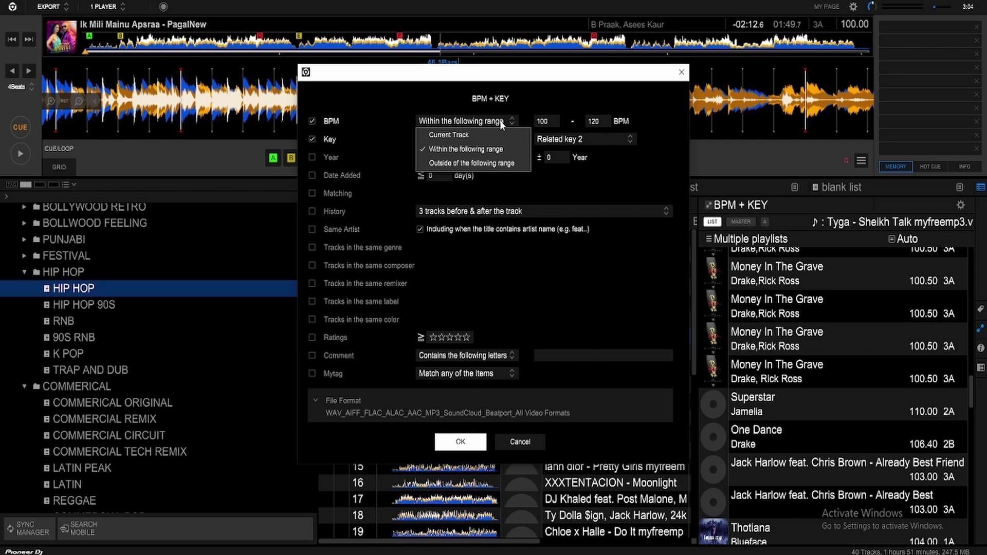
click(449, 135)
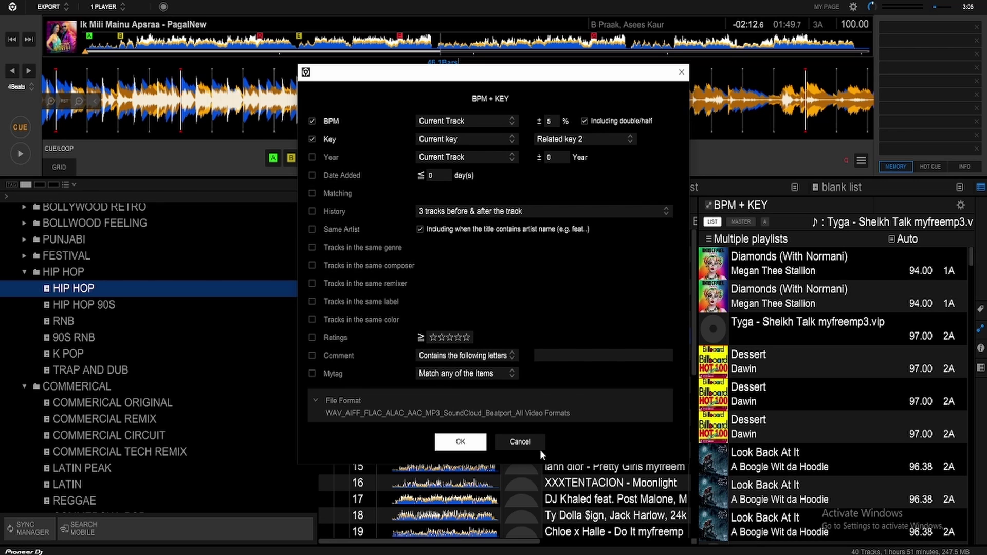
click(523, 446)
Step: Examine the available BPM ranges in the analysis settings for Freaky Deaky and leave without analyzing the track
right_click(503, 402)
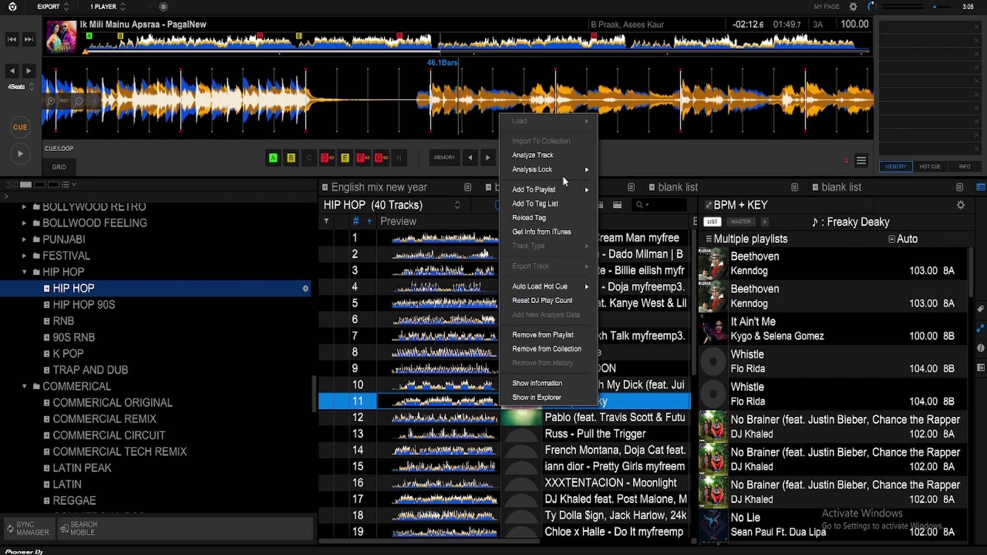
click(562, 156)
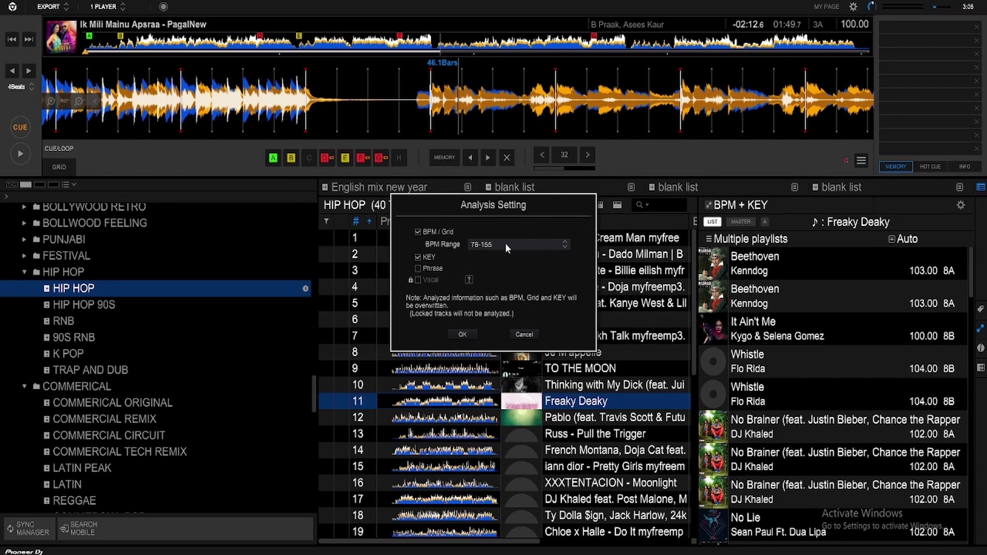
click(535, 246)
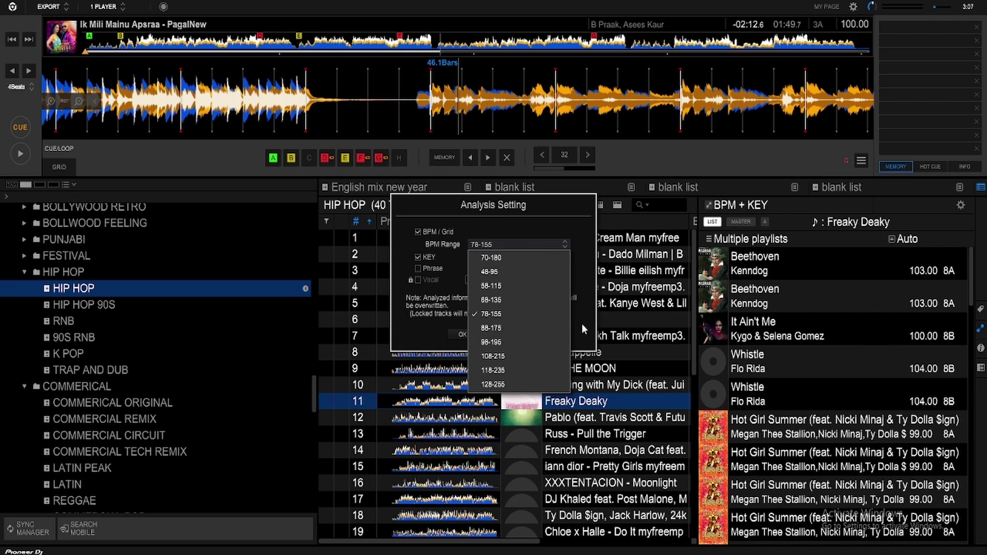
click(594, 220)
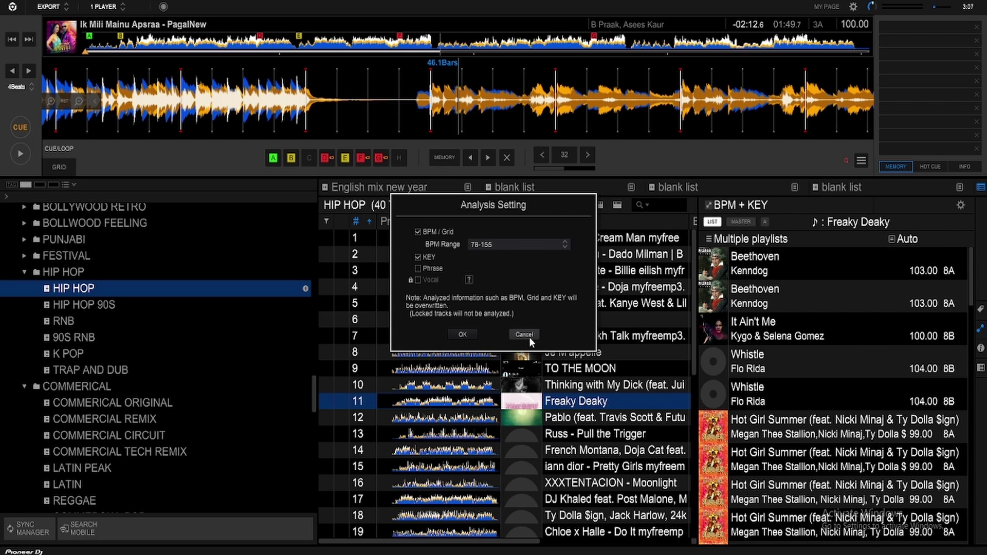
click(526, 335)
Step: Examine the key source and related-key options in the BPM + KEY criteria, leaving them as they are
click(961, 206)
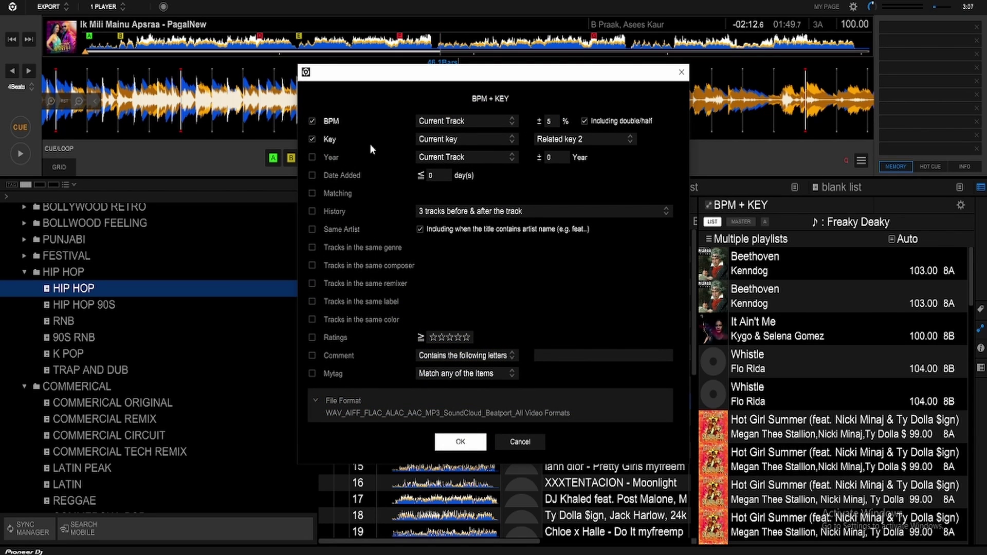
click(514, 139)
click(446, 165)
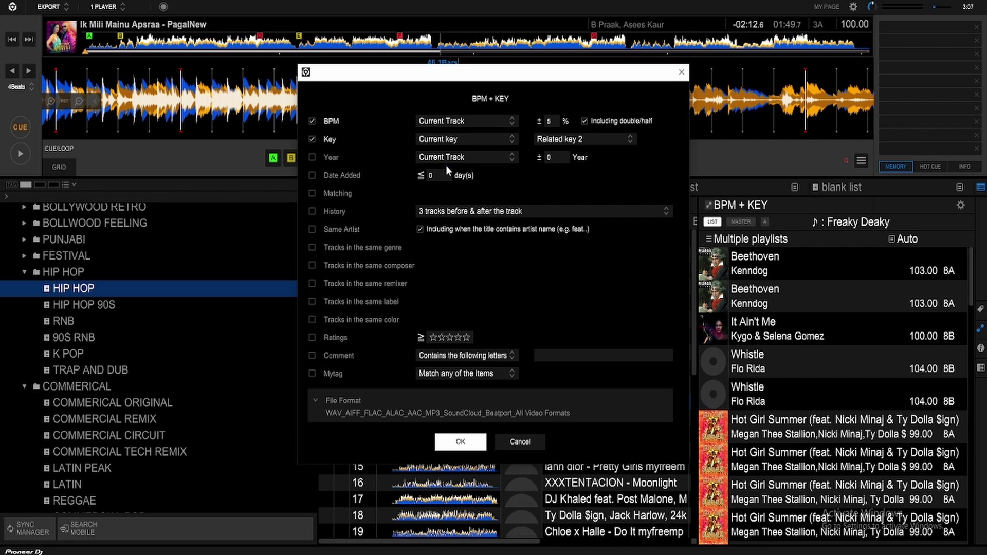
click(630, 139)
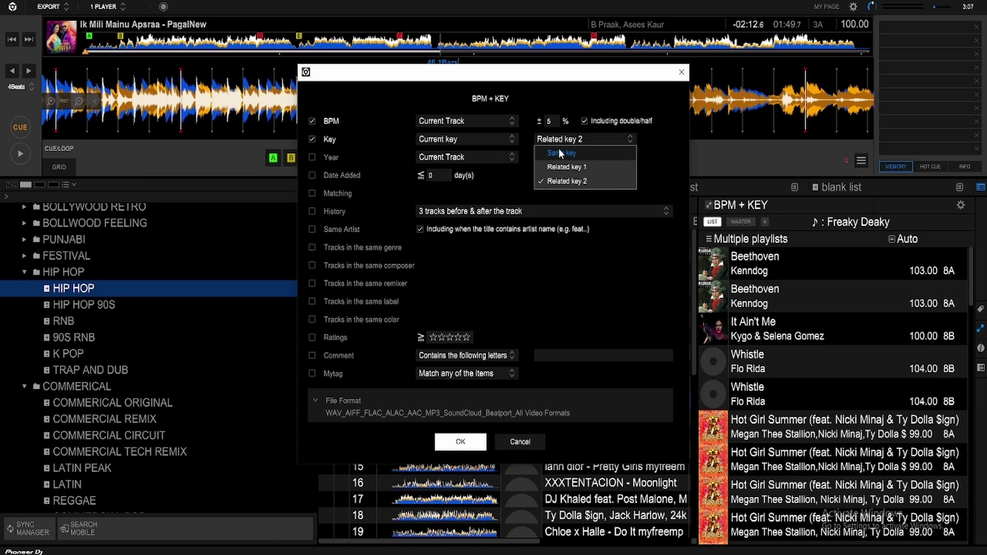
click(632, 132)
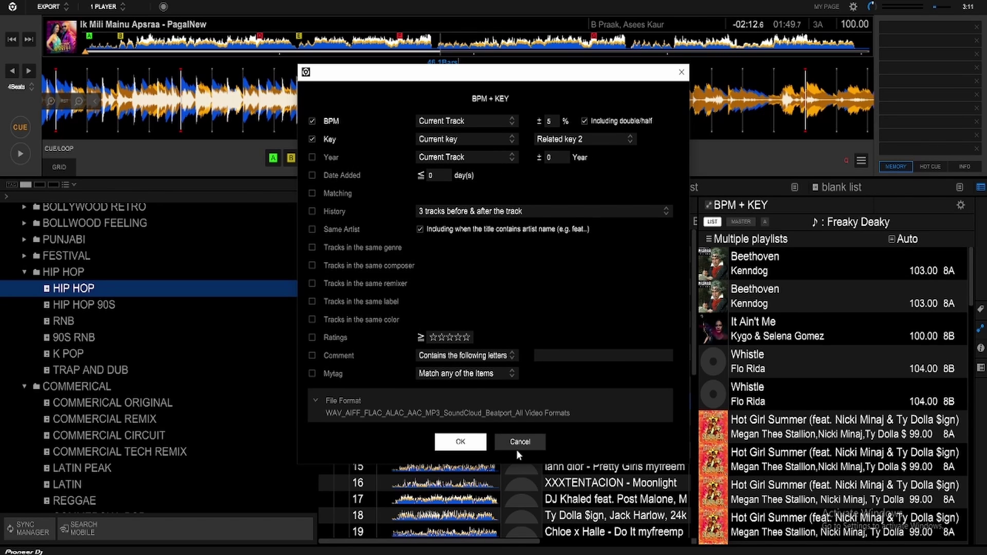
click(516, 447)
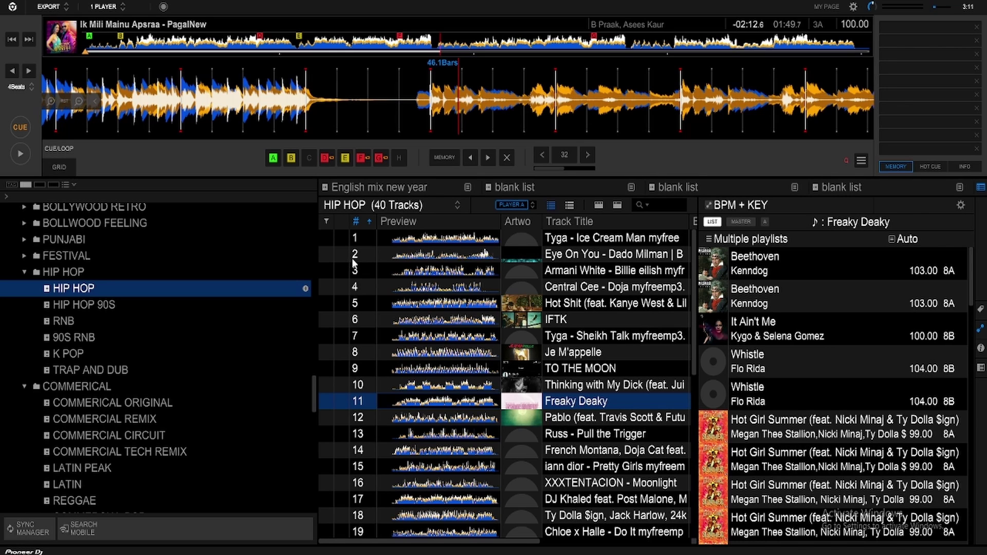
Step: Expand the related-track search to the whole Collection and browse the matches for Freaky Deaky
click(711, 241)
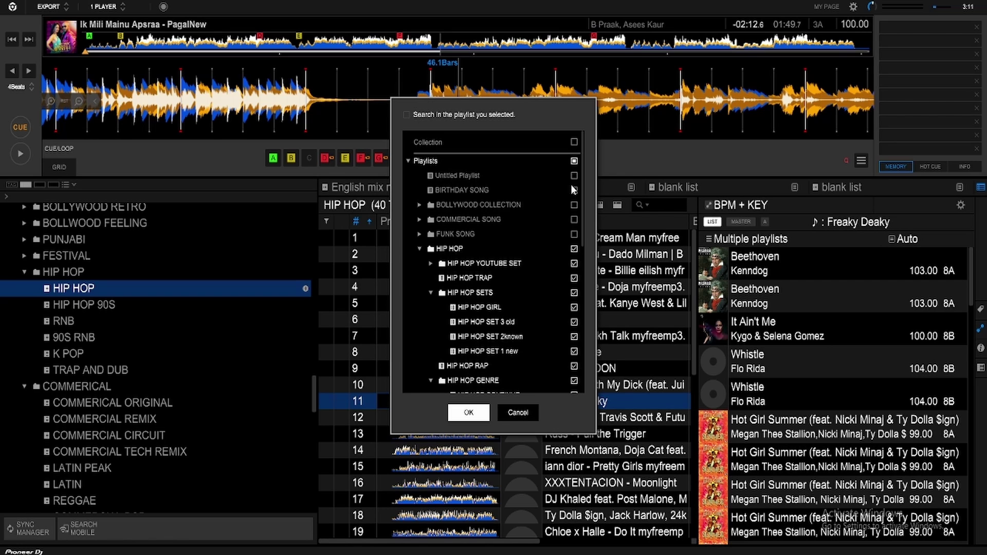
click(575, 143)
click(459, 417)
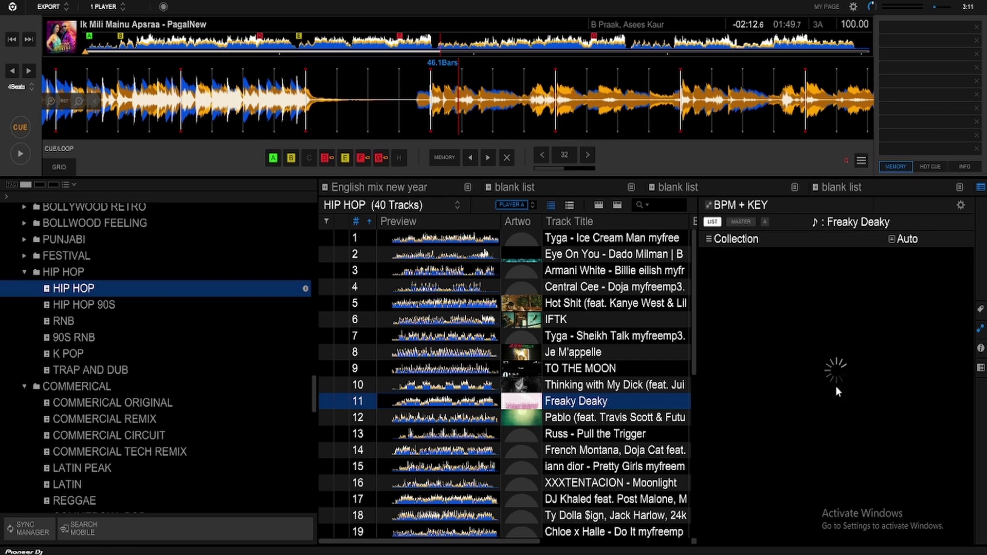
scroll(861, 359, down, 10)
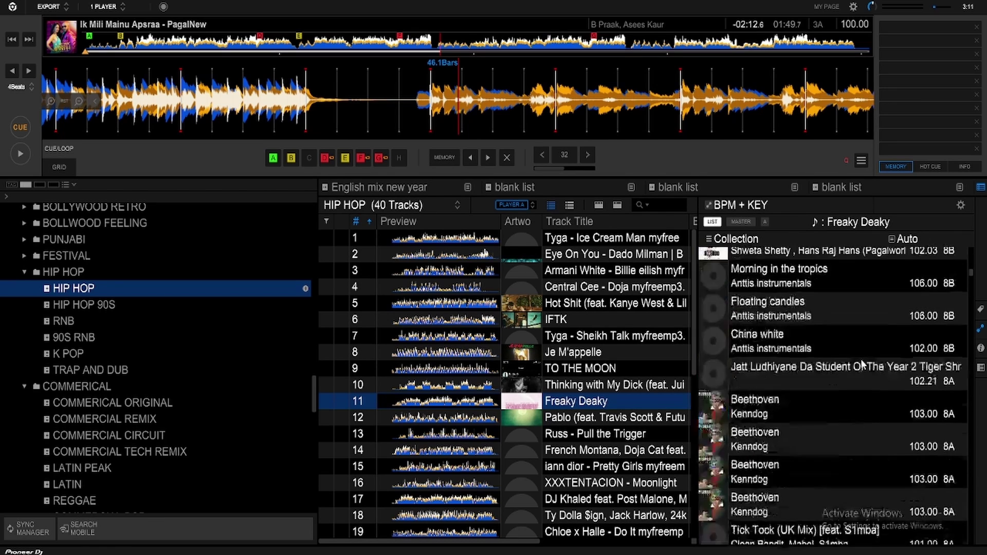
scroll(861, 359, up, 10)
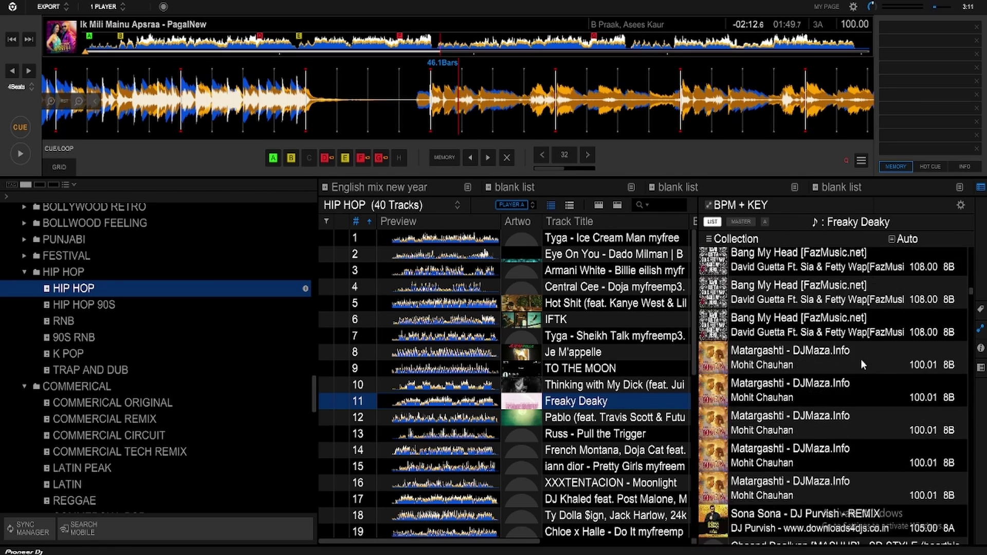
scroll(843, 340, up, 3)
Step: Examine the playlists and folders offered as search sources, keeping Collection as the search scope
click(710, 239)
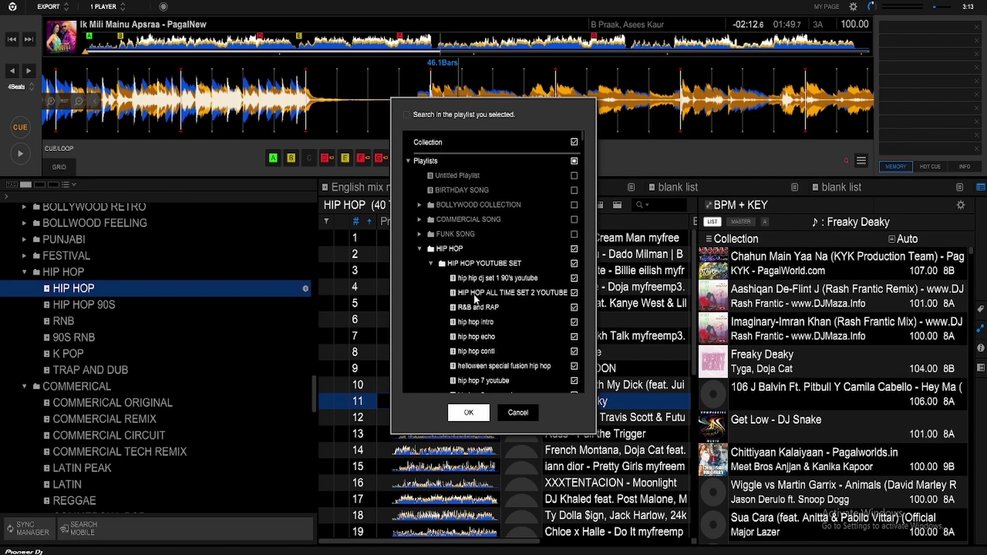
scroll(474, 295, down, 2)
scroll(477, 300, up, 3)
scroll(523, 264, down, 2)
scroll(488, 277, up, 2)
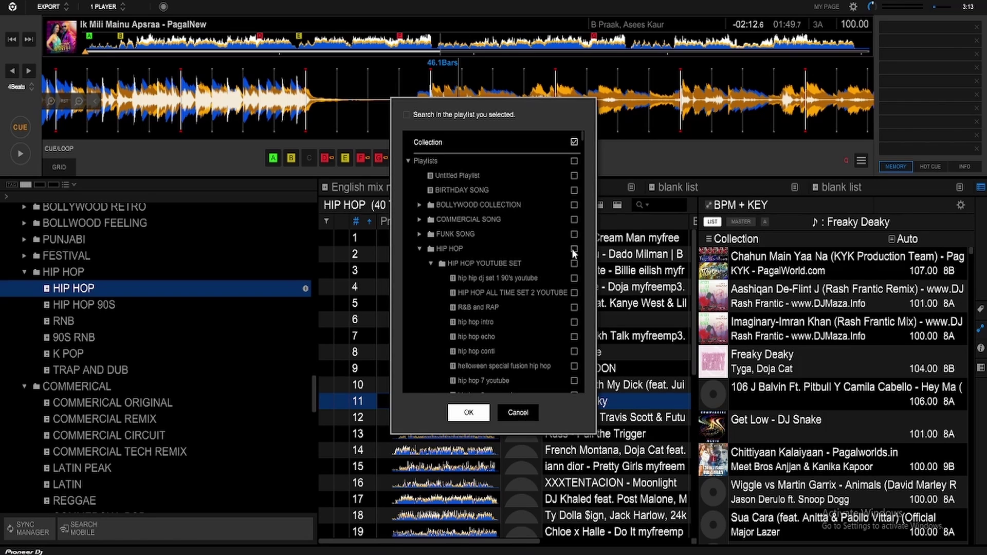
click(467, 415)
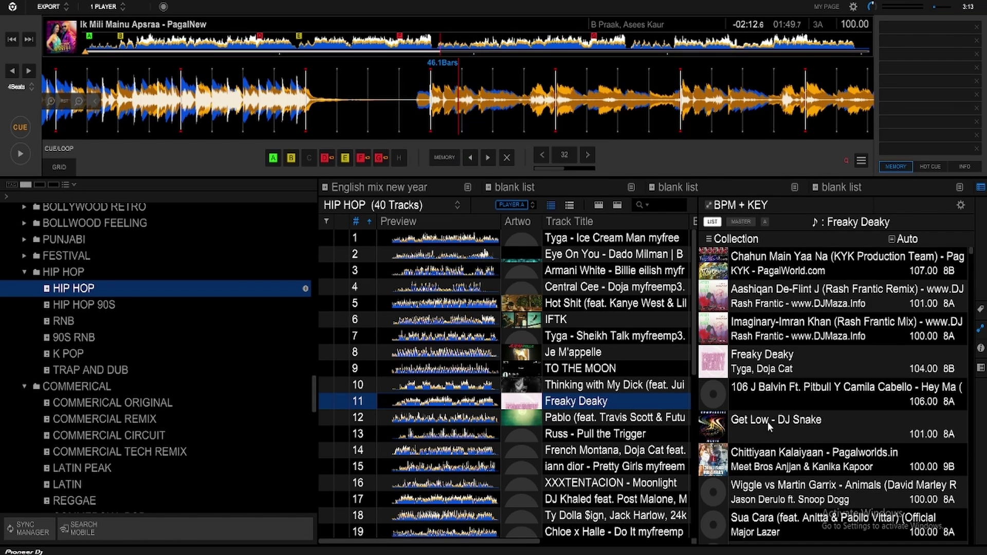
Step: Browse the Collection matches and remove Collection from the search scope, leaving the HIP HOP playlists selected
scroll(806, 427, down, 15)
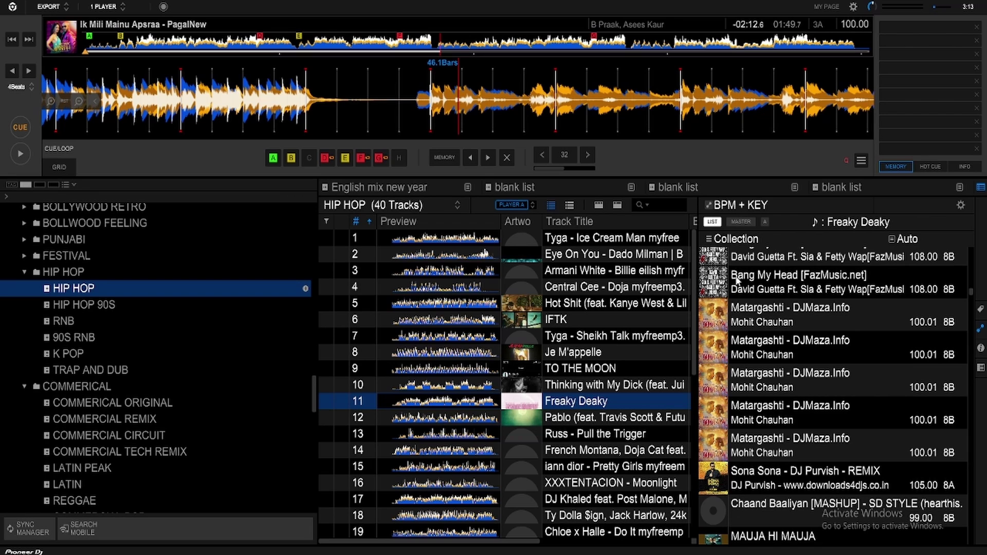
scroll(789, 359, up, 5)
scroll(789, 361, up, 3)
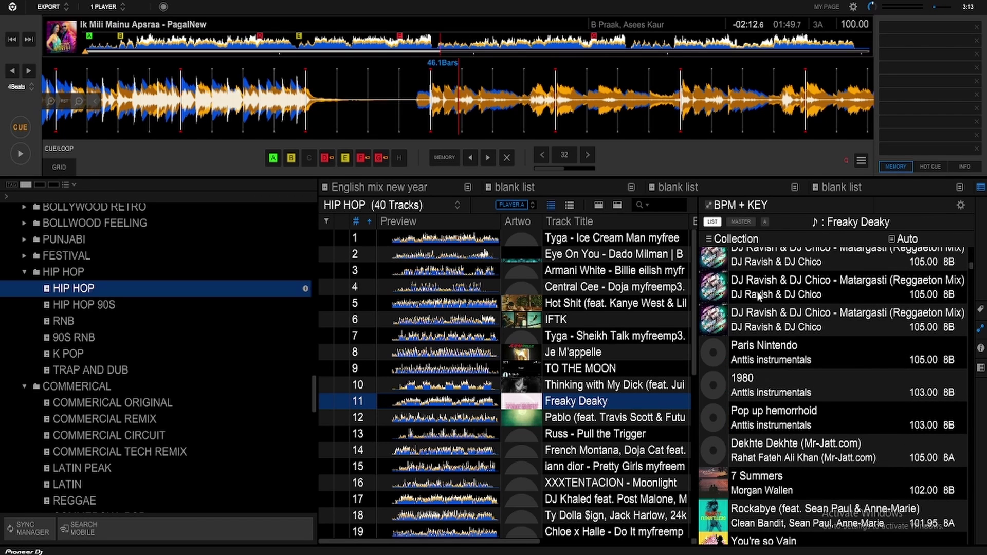
click(709, 239)
click(574, 143)
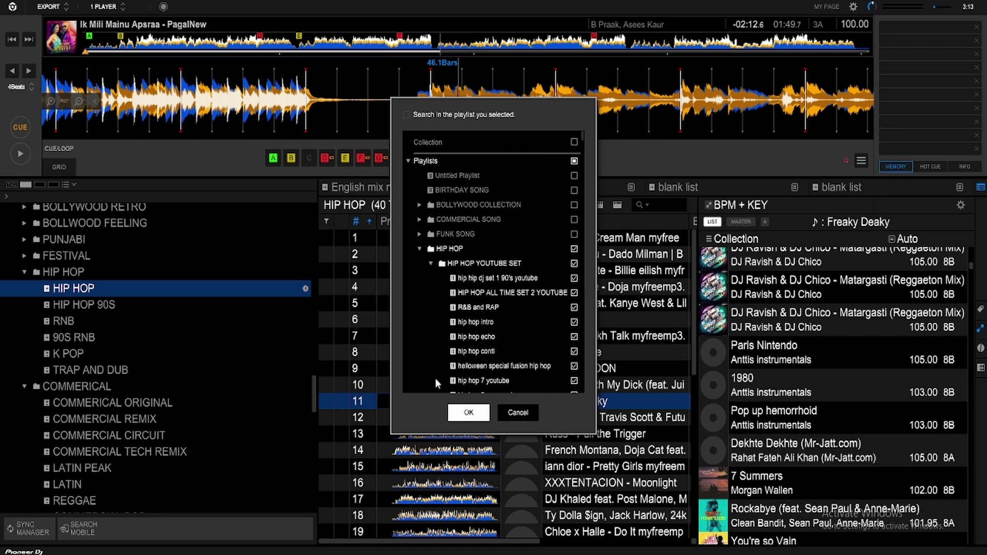
click(469, 413)
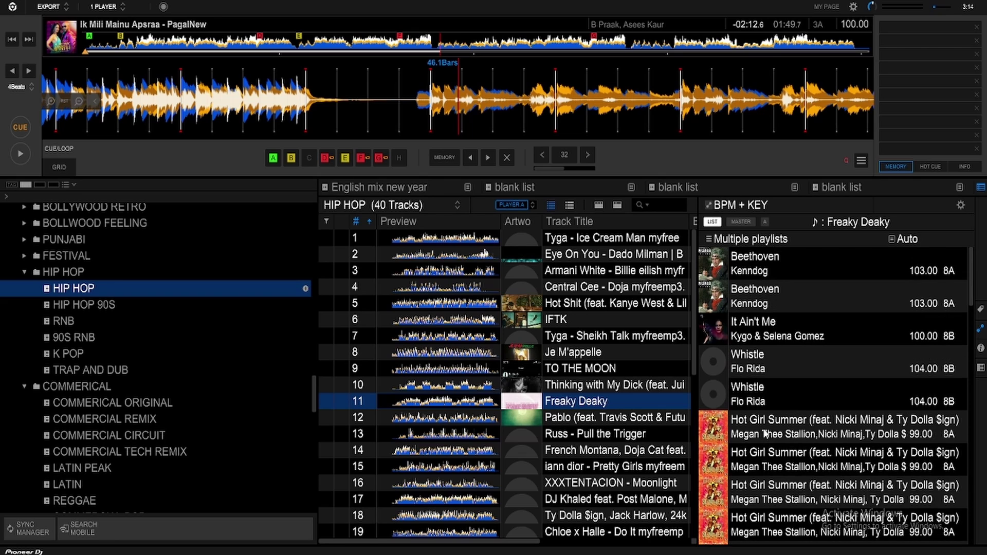
Step: Show related tracks for several songs in the HIP HOP playlist, finishing with Central Cee - Doja
click(585, 451)
click(591, 503)
click(588, 384)
click(605, 289)
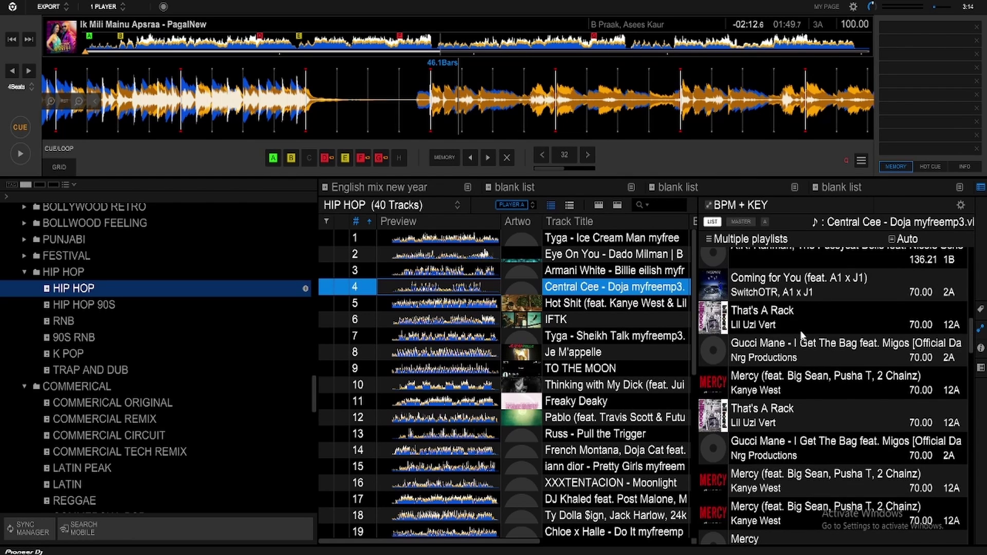
Step: Limit the related-track search to the currently selected HIP HOP playlist
click(748, 239)
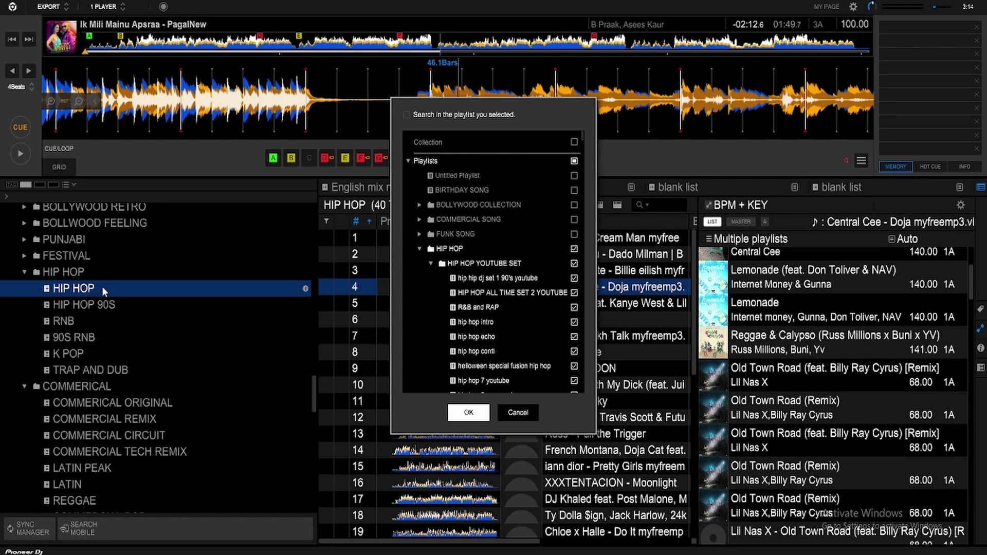
click(408, 114)
click(469, 413)
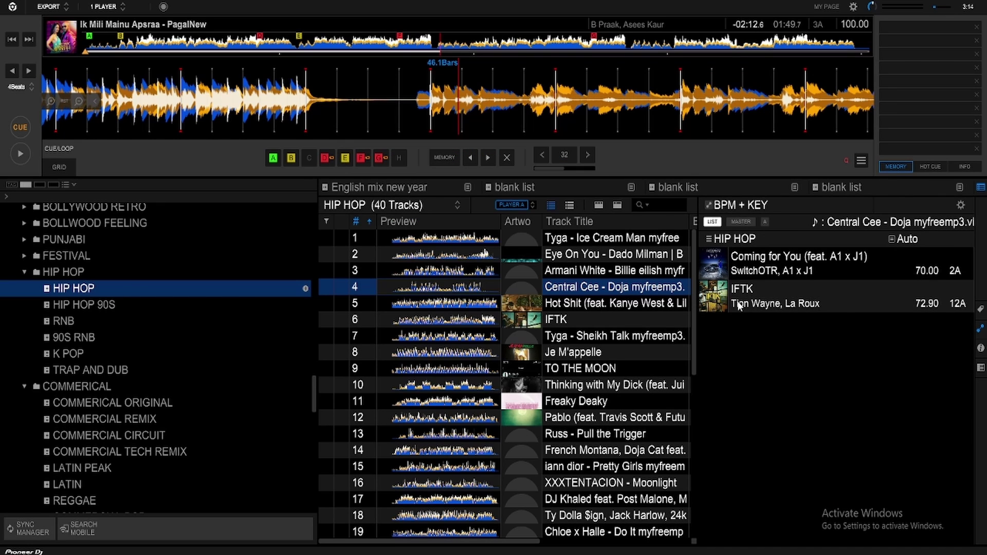
Step: Turn off searching only in the selected playlist to return the related-track search to multiple playlists
mouse_move(715, 260)
click(709, 240)
click(407, 115)
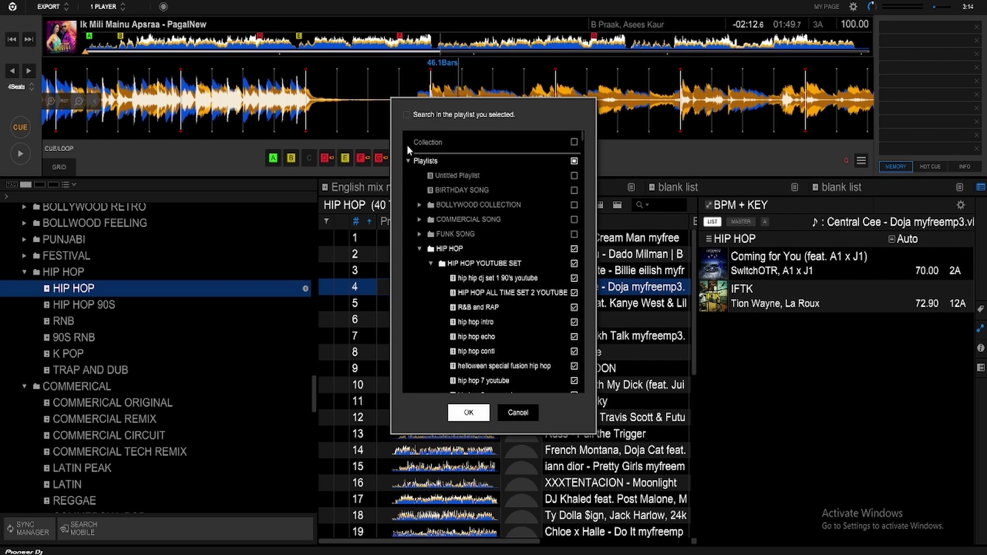
click(469, 413)
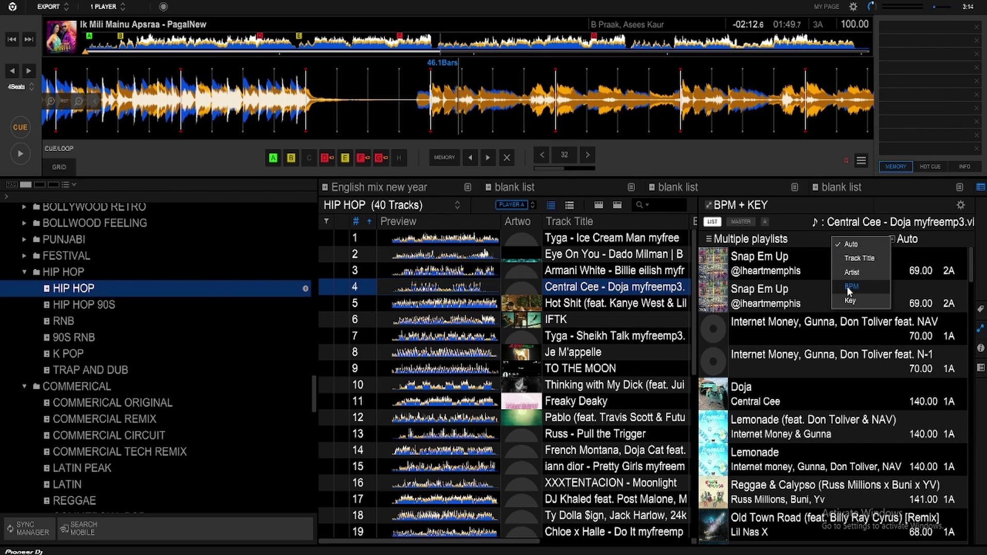
Step: Look through the automatically sorted BPM + KEY matches for Central Cee - Doja across multiple playlists
click(936, 236)
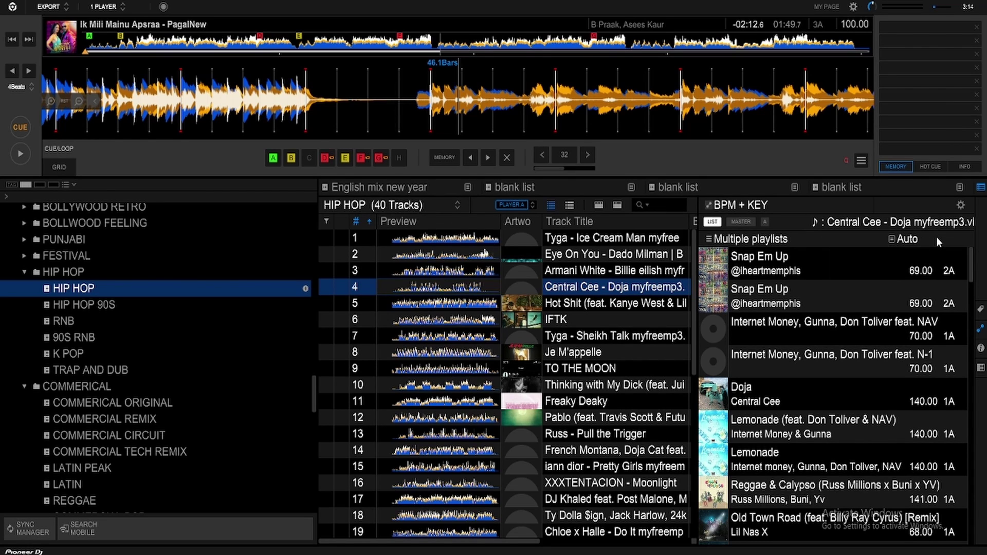
scroll(915, 370, down, 10)
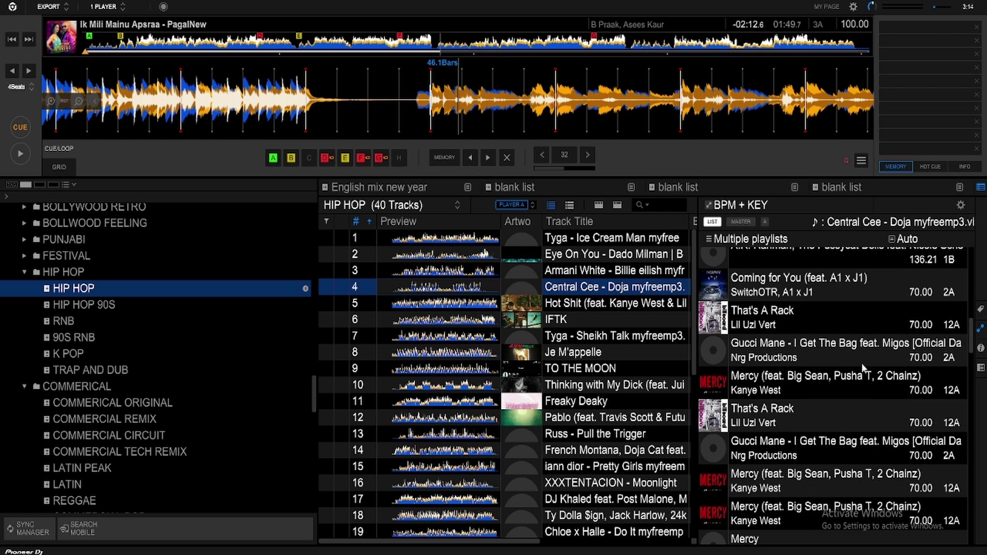
scroll(922, 509, down, 5)
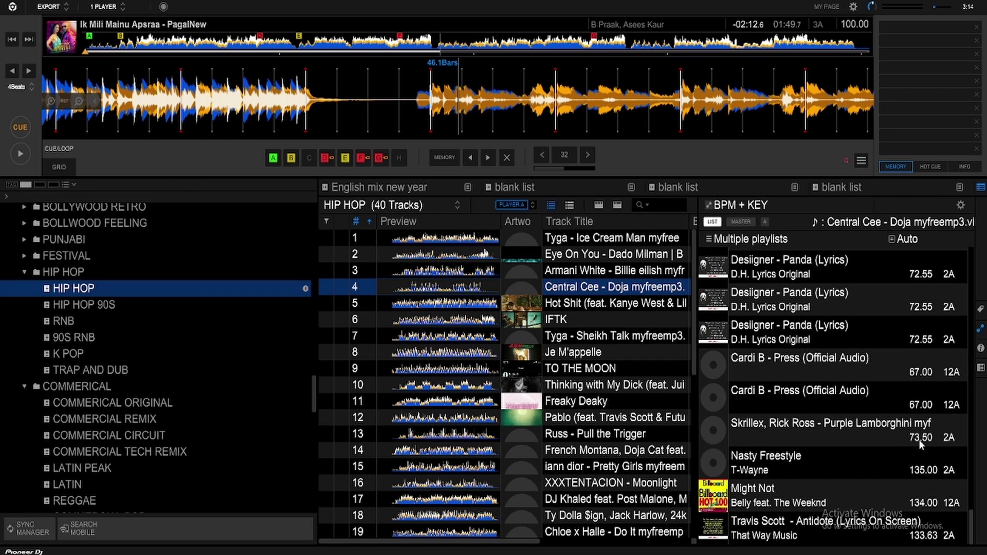
scroll(918, 439, up, 15)
Step: Sort the related tracks by BPM and look through the reordered list
click(894, 242)
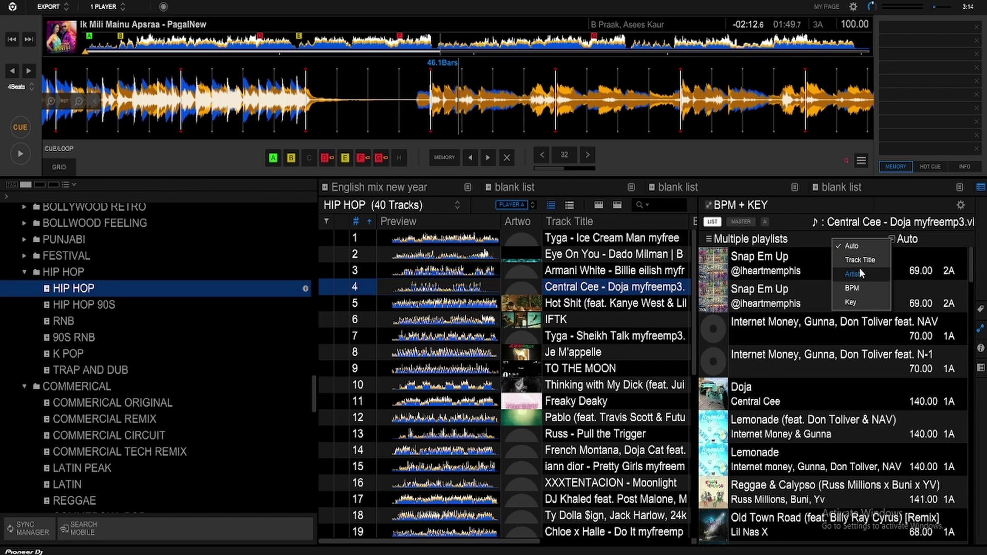
click(855, 292)
scroll(885, 293, down, 8)
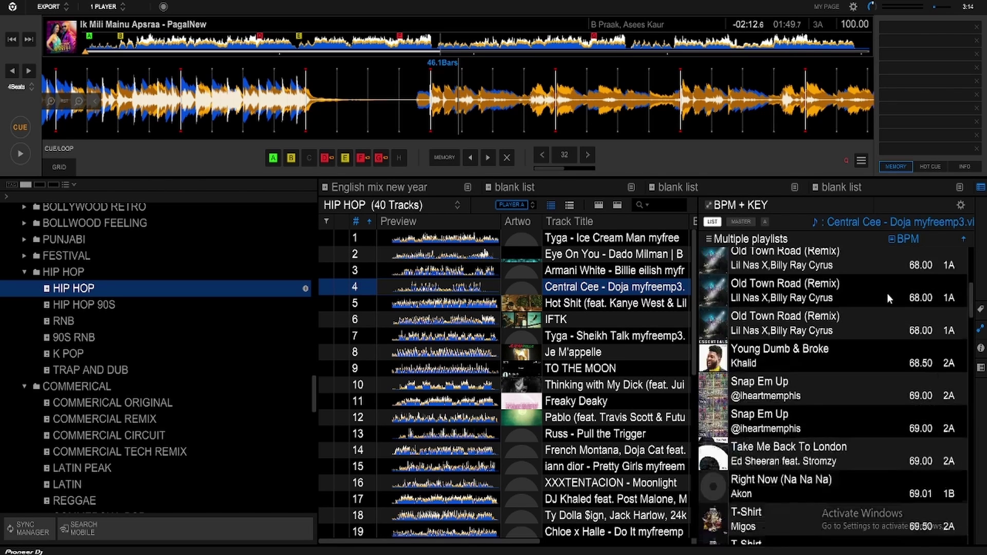
scroll(874, 390, down, 5)
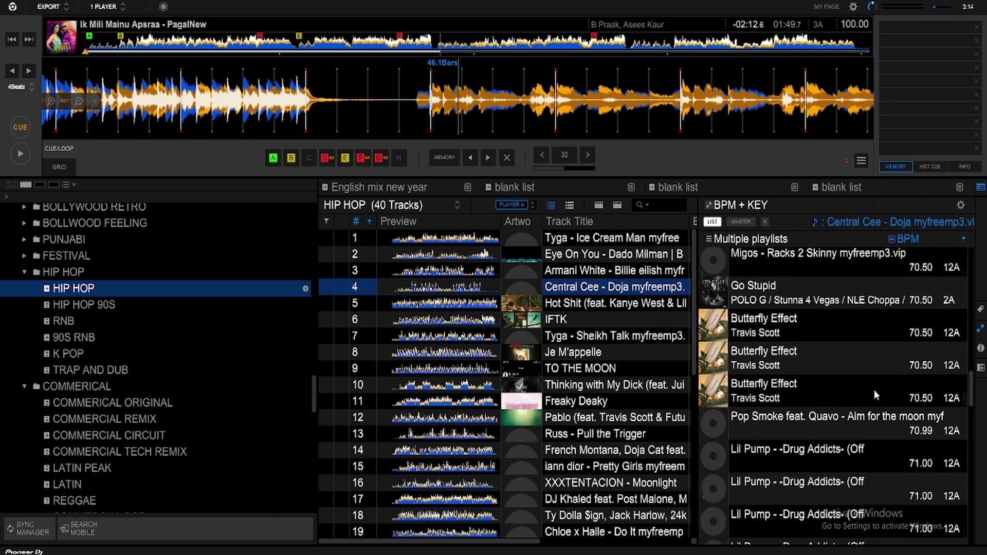
scroll(875, 390, up, 10)
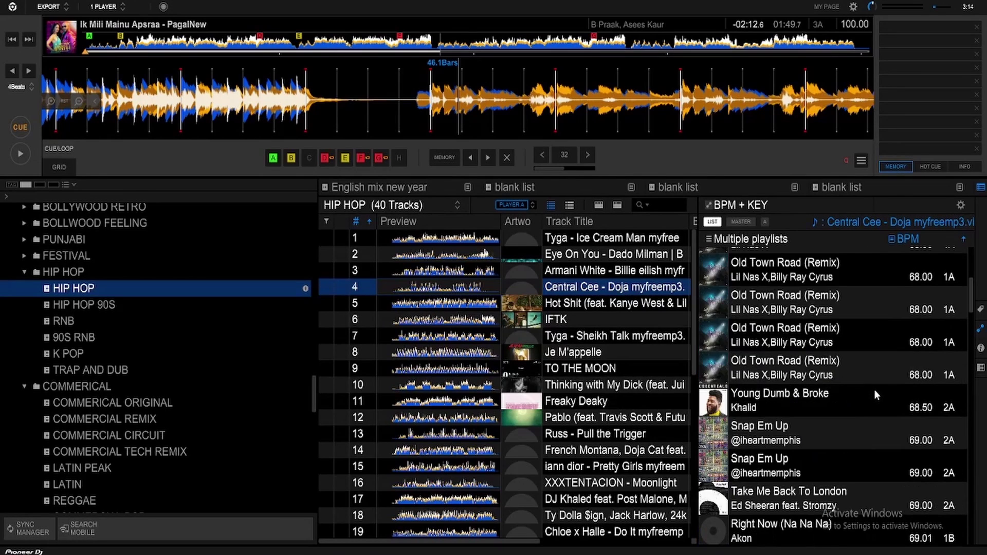
Step: Return the related-track sorting to Auto and browse the matches for Central Cee - Doja
click(895, 241)
click(856, 245)
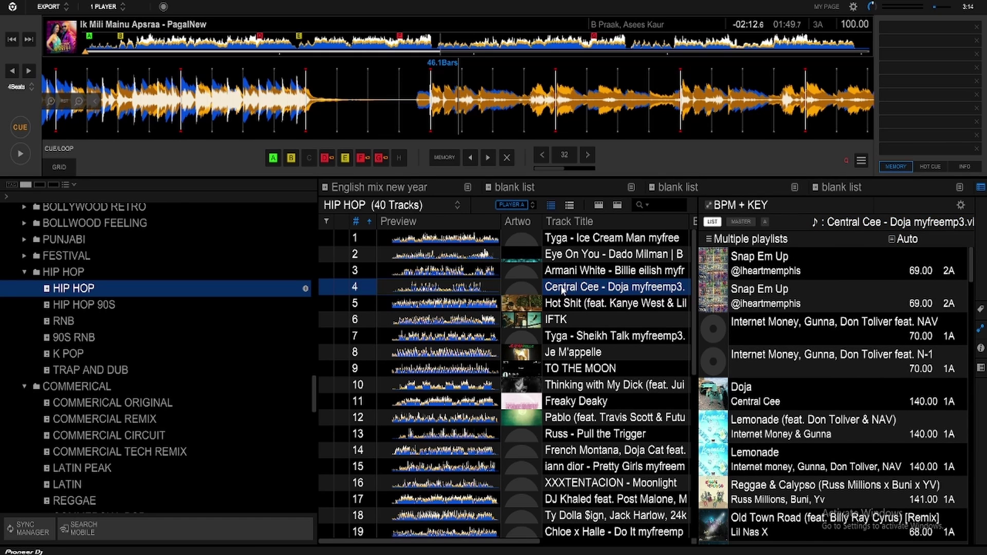
scroll(792, 324, down, 5)
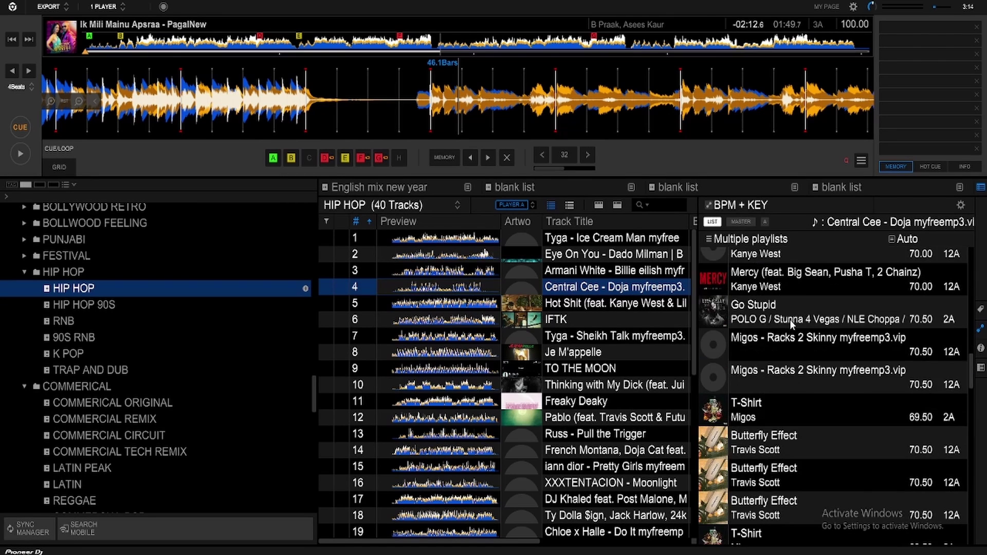
scroll(792, 324, up, 5)
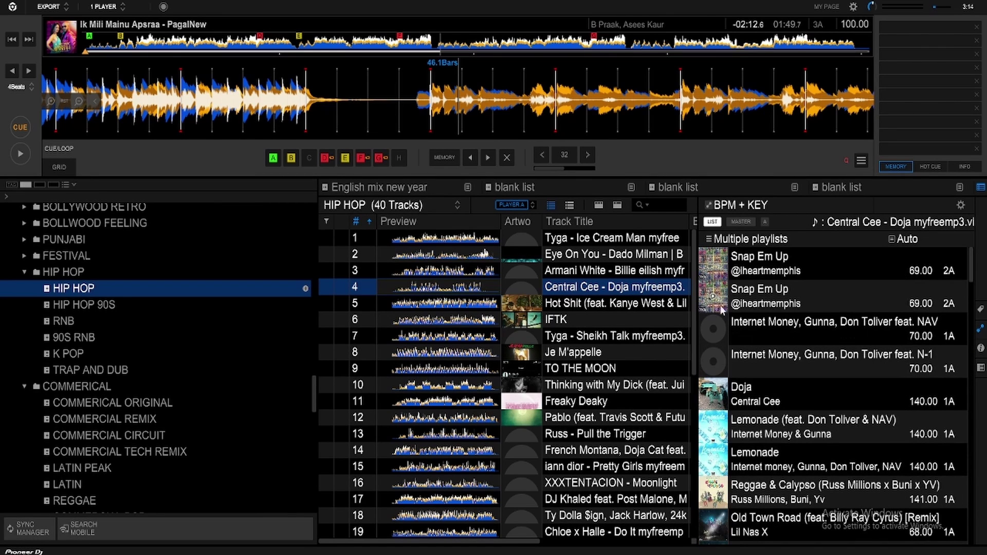
Step: Base the related-track search on the master player's song and browse its matches
click(738, 222)
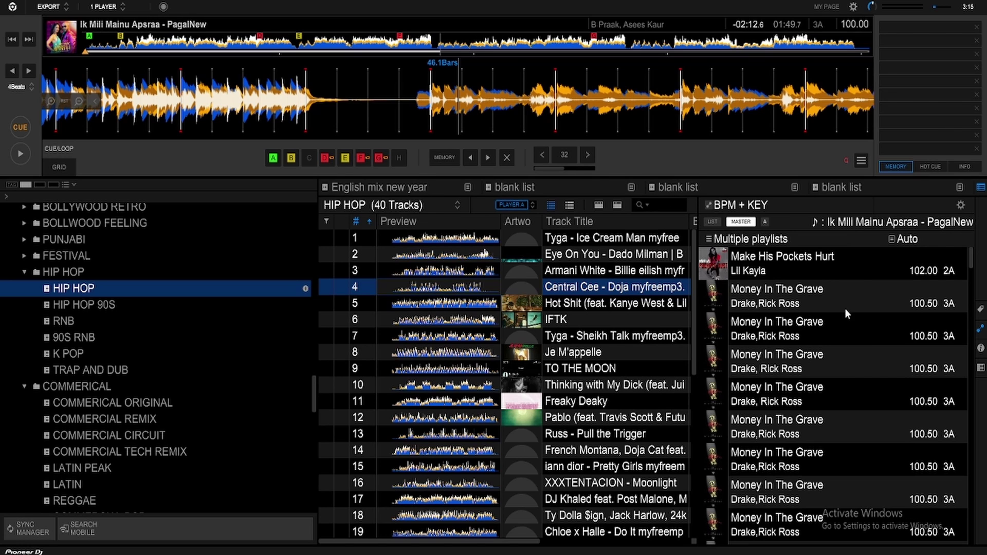
scroll(828, 390, down, 5)
scroll(823, 419, up, 5)
Step: Switch to the 2 PLAYER layout and base the related tracks on player B, finishing with player A
click(123, 6)
click(122, 40)
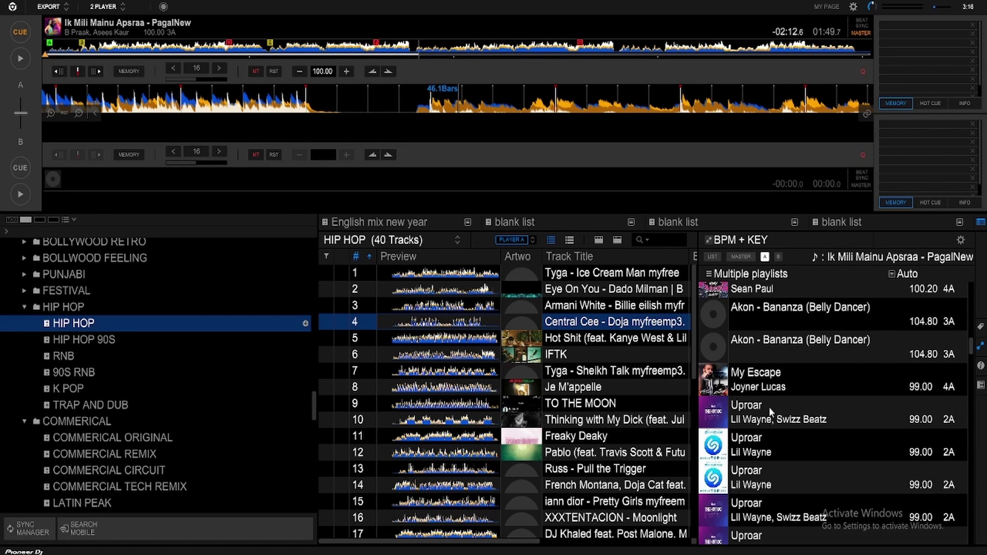
click(778, 257)
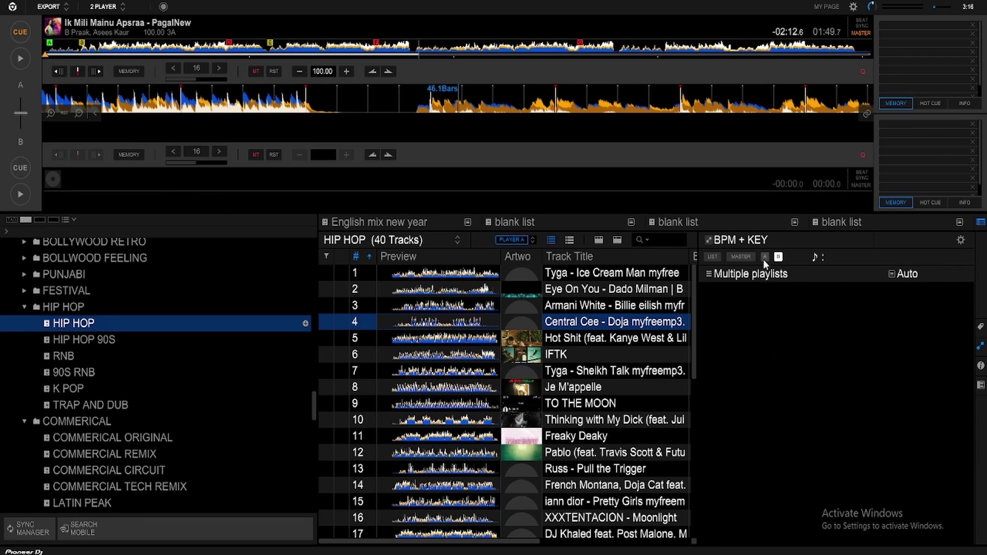
click(766, 256)
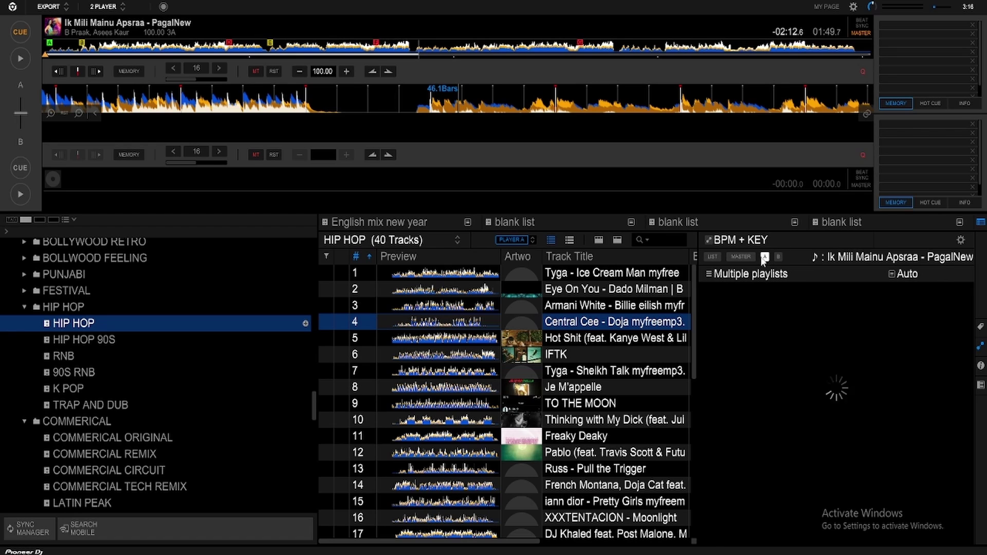
Step: Return to the 1 PLAYER layout
click(104, 7)
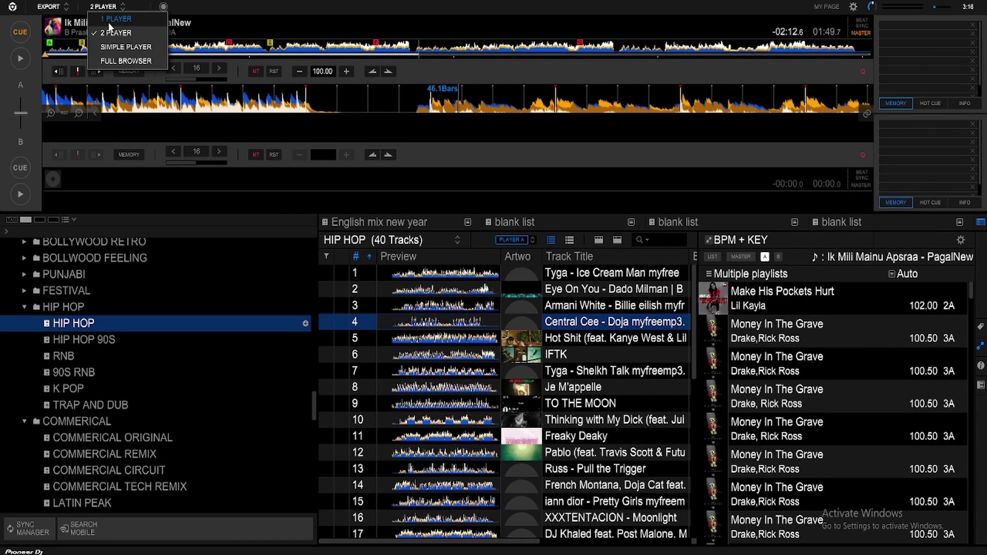
click(109, 21)
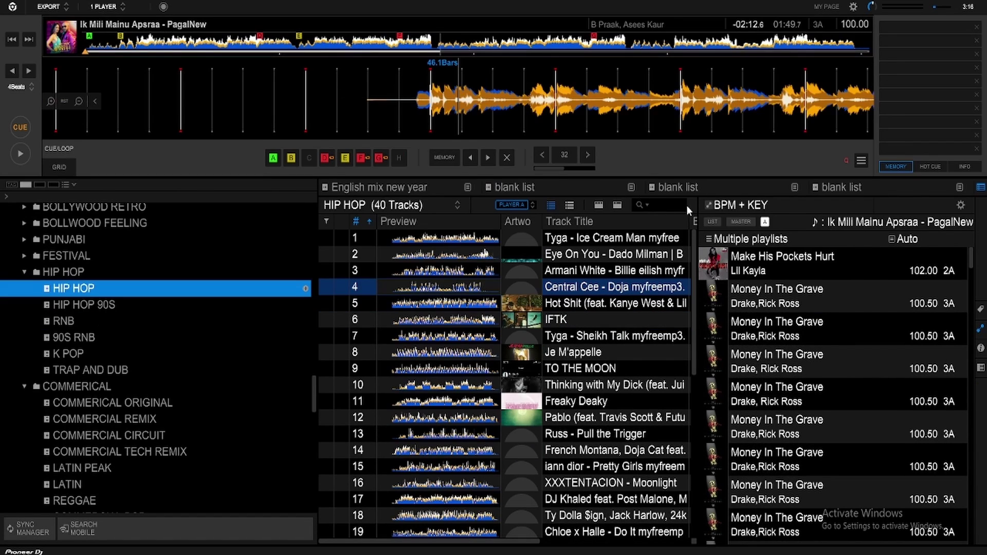
Step: Look over the related-track criteria, try Same Artist, and switch back to BPM + KEY
click(709, 208)
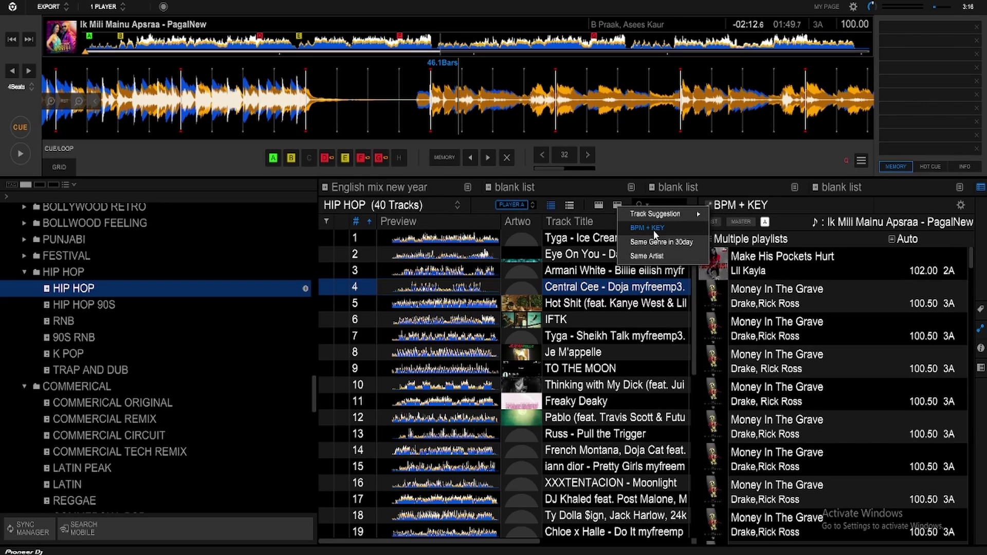
mouse_move(663, 222)
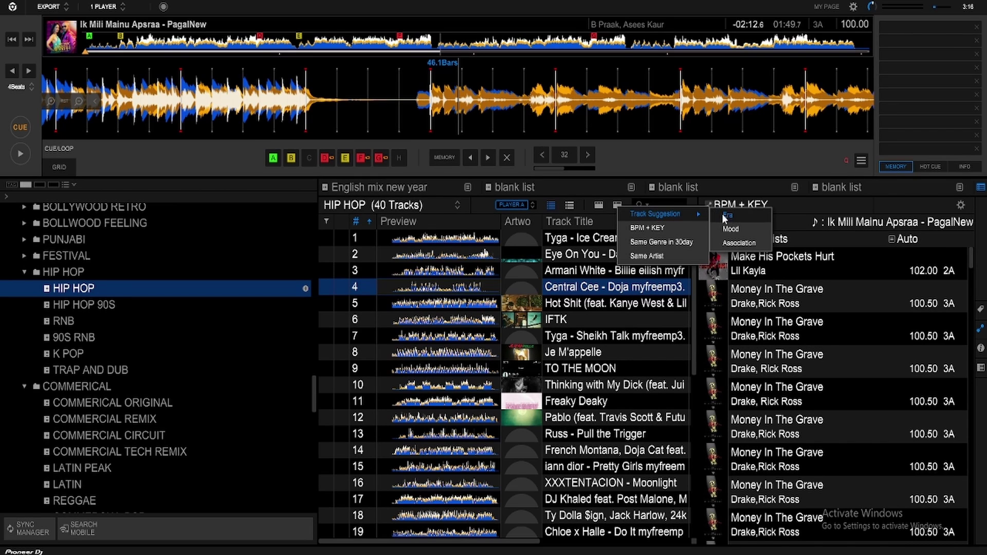
click(648, 254)
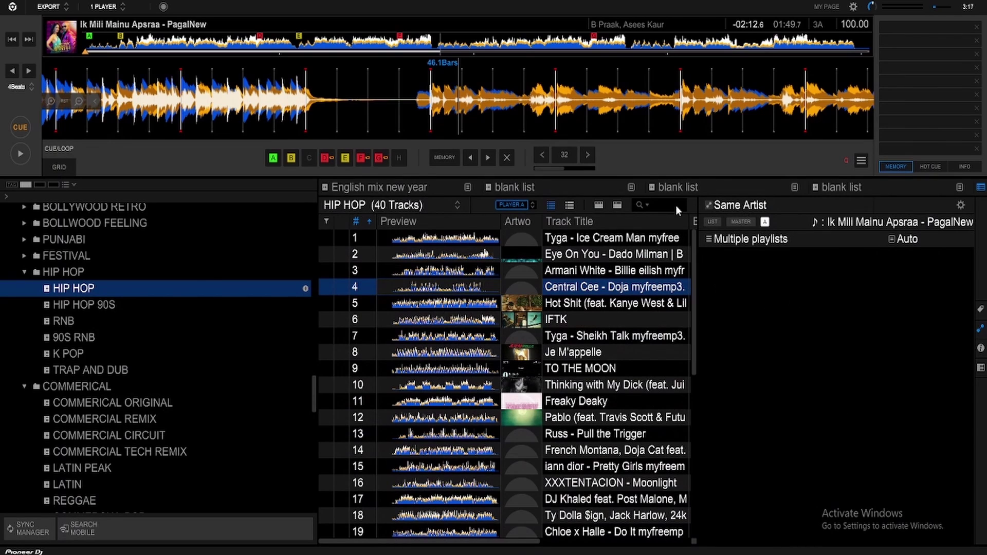
click(709, 206)
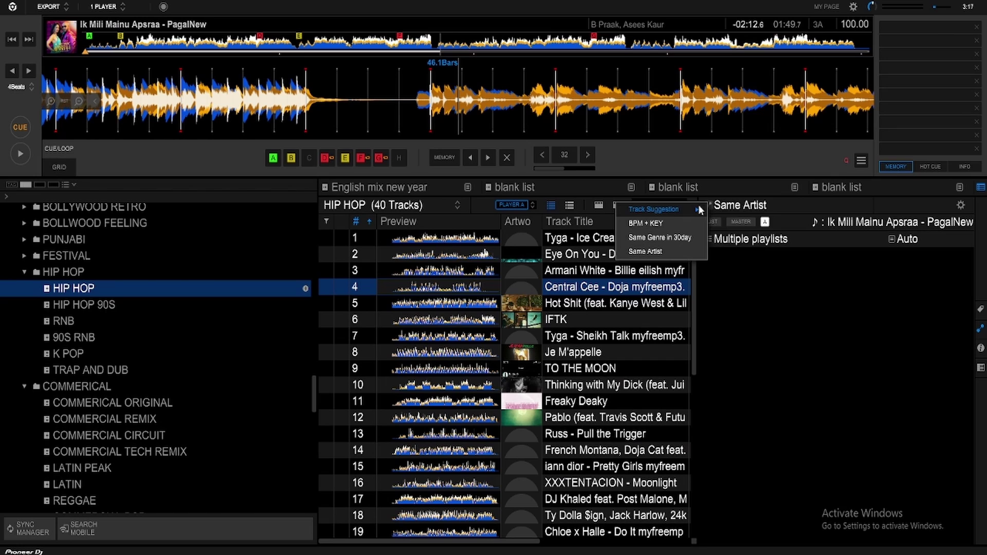
click(646, 223)
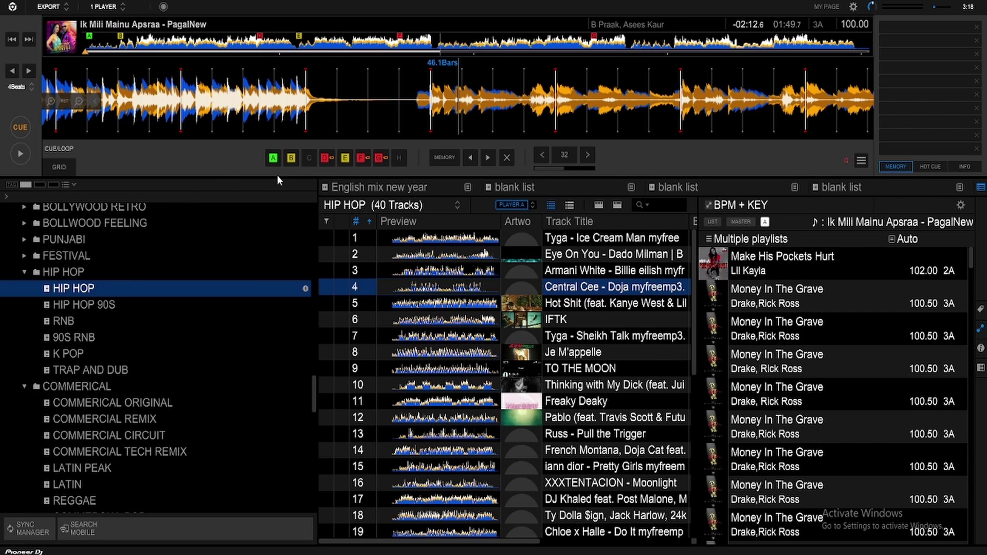
Step: Expand the playlist palette and assign the English mix new year playlist to its first slot
click(72, 184)
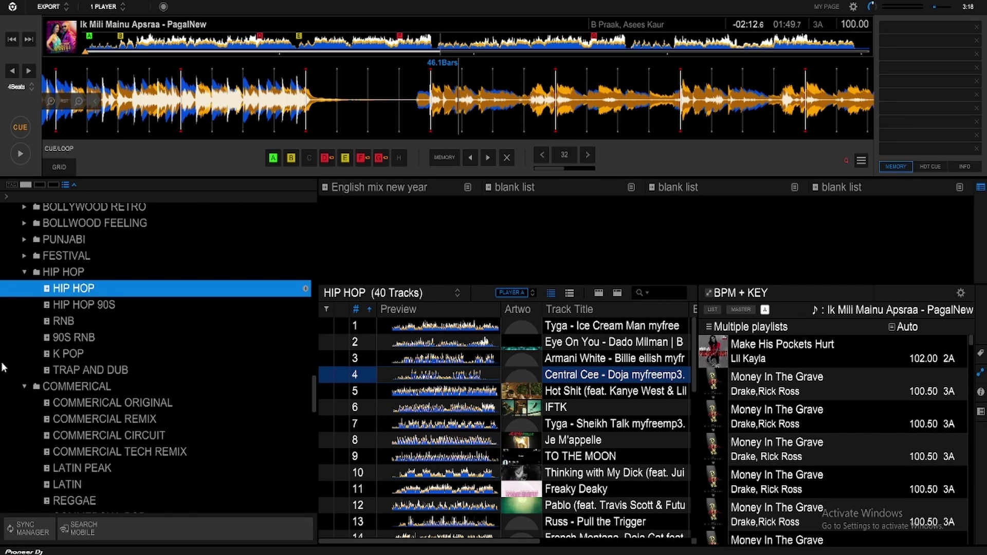
scroll(9, 352, down, 5)
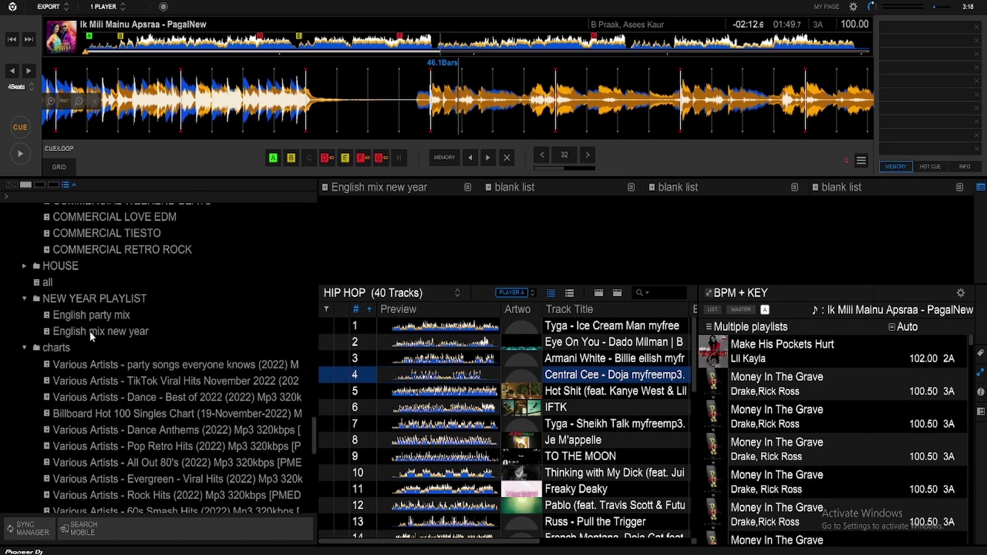
click(82, 332)
drag(98, 328, 392, 191)
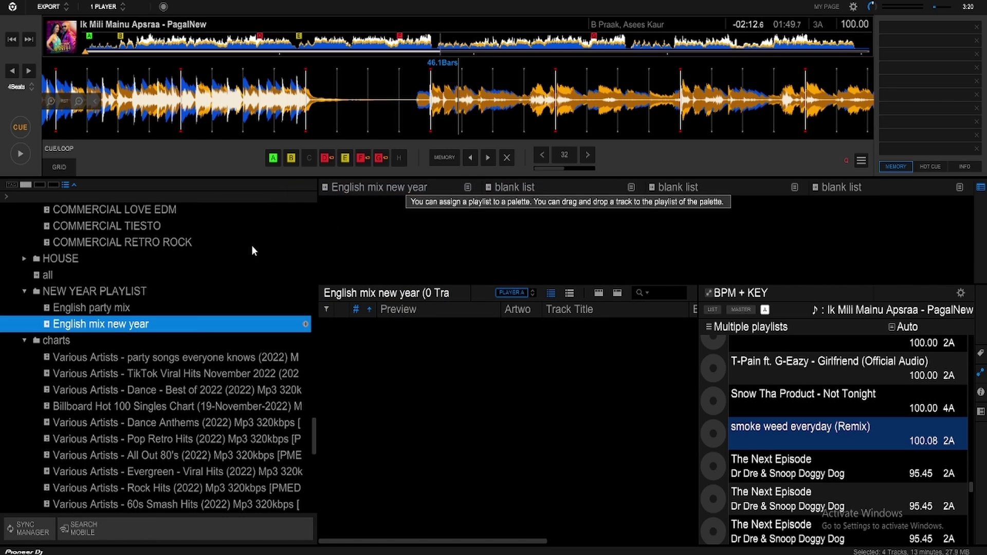
Step: Add the HNM Magazine - Saweetie track from English party mix and the related track The Game feat. 50 Cent - How We Do to English mix new year
click(85, 307)
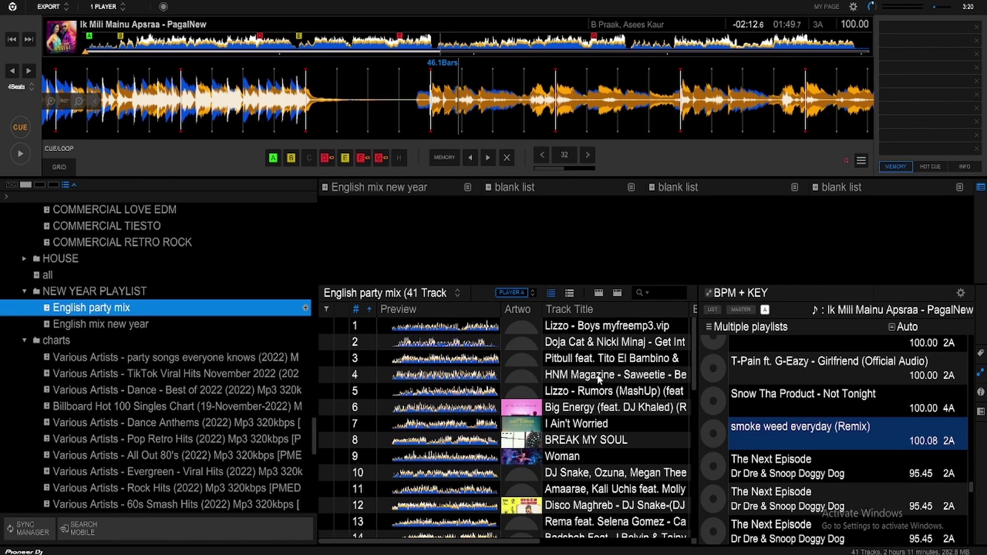
click(588, 342)
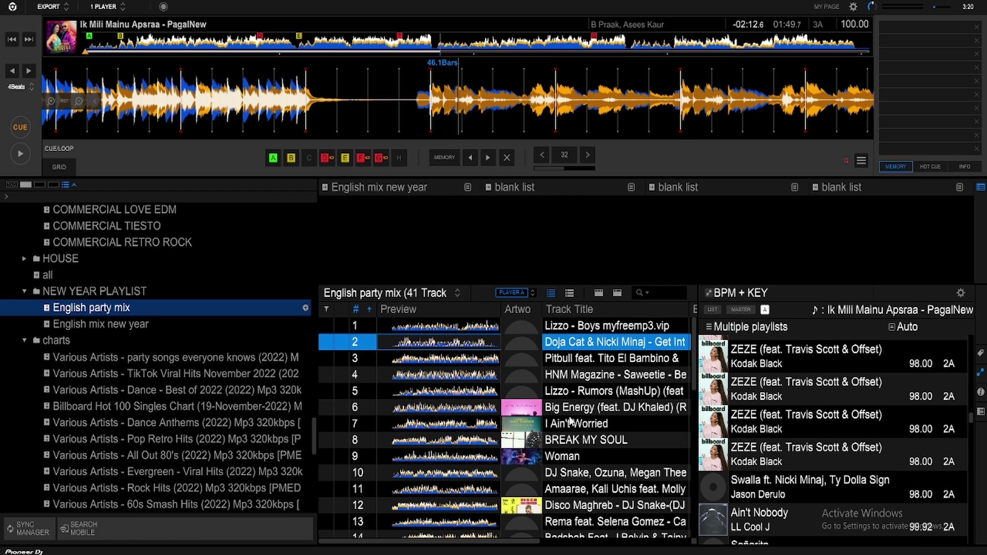
click(577, 380)
drag(580, 381, 407, 248)
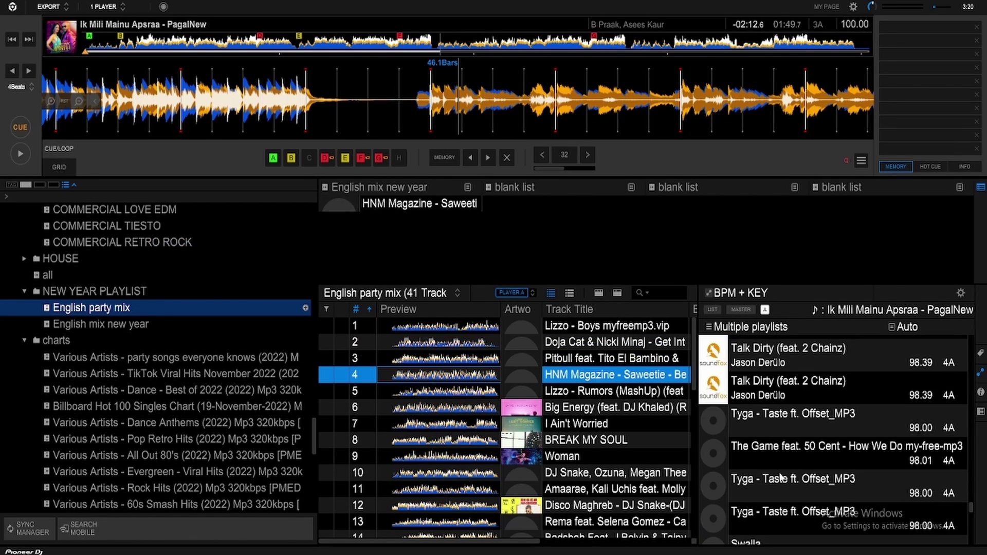
drag(773, 451, 406, 238)
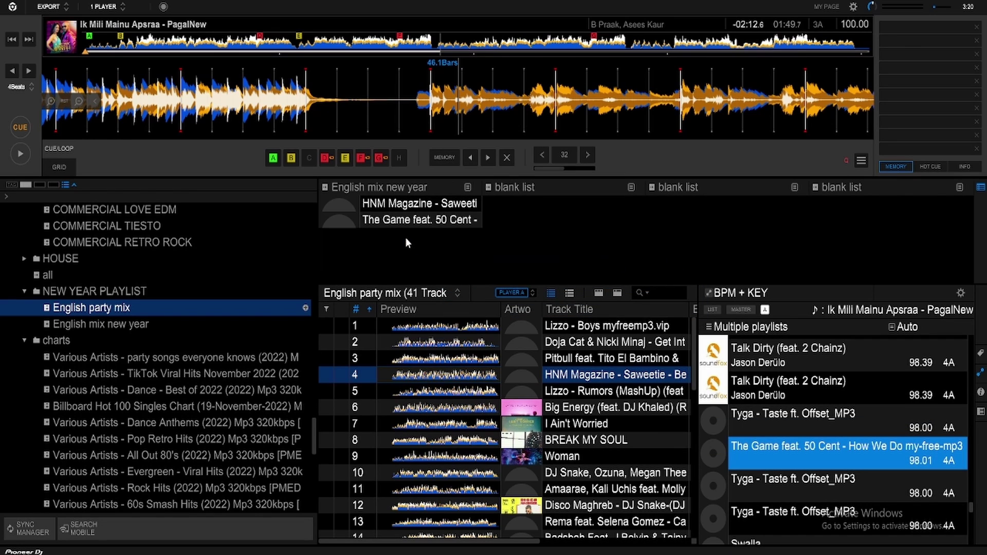